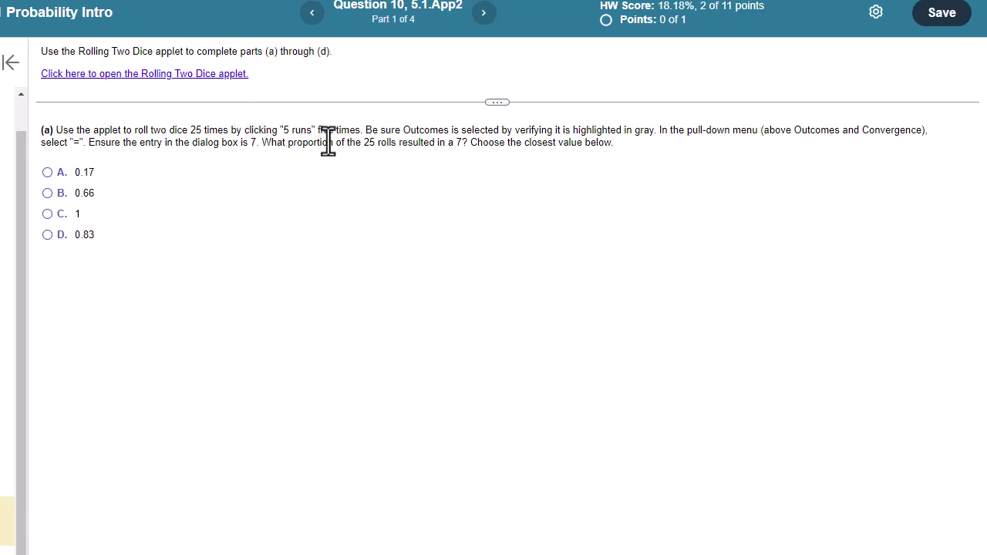
# Step: Open the Rolling Two Dice applet and roll 25 times in batches of five, getting 4 sevens (0.16)
pyautogui.click(121, 76)
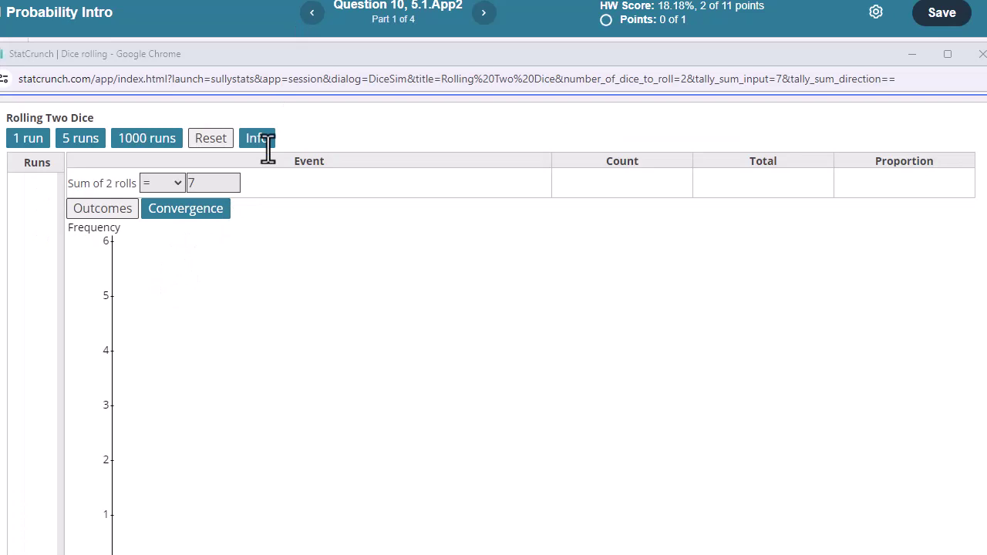
pyautogui.moveTo(295, 51)
pyautogui.mouseDown()
pyautogui.moveTo(309, 255)
pyautogui.moveTo(322, 225)
pyautogui.moveTo(319, 81)
pyautogui.moveTo(315, 46)
pyautogui.moveTo(287, 45)
pyautogui.mouseUp()
pyautogui.click(94, 108)
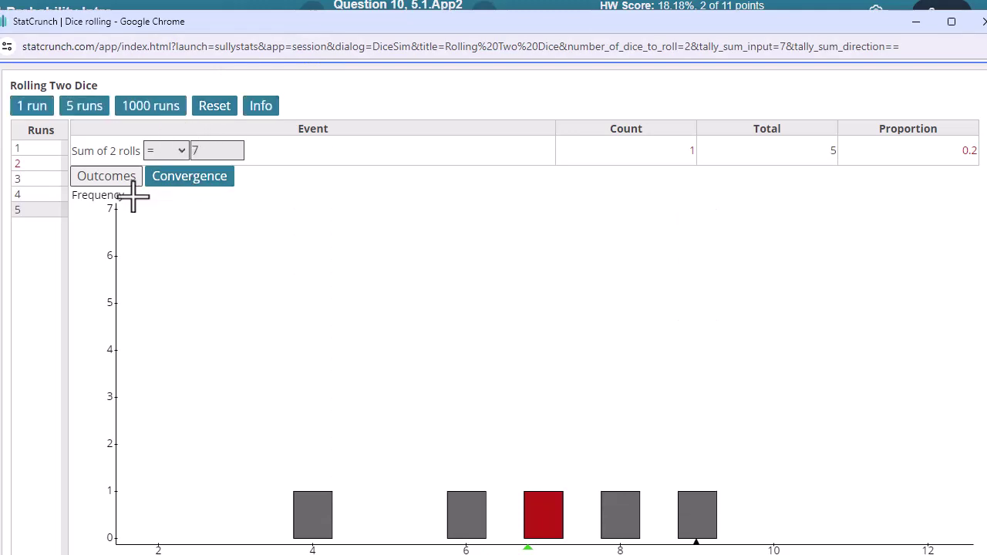
pyautogui.click(84, 106)
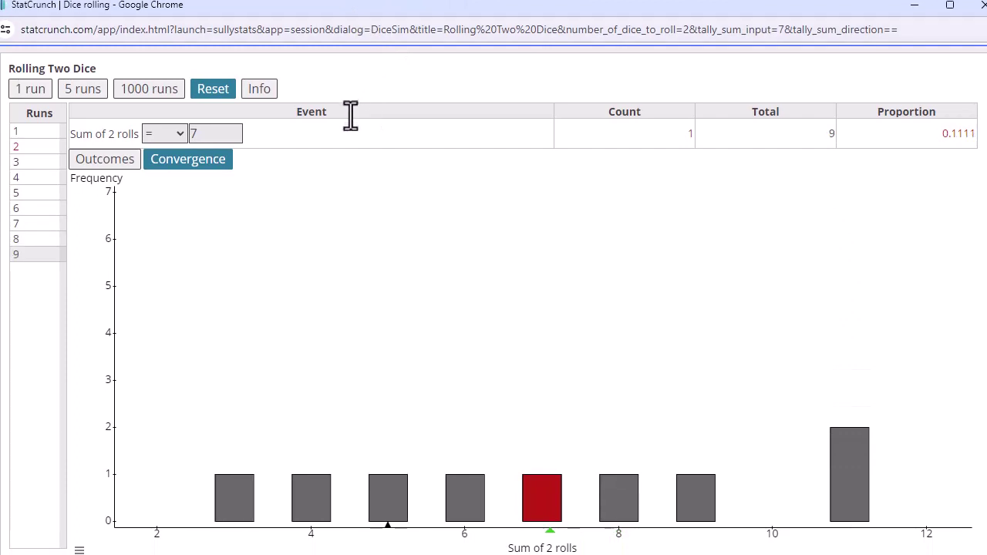
pyautogui.click(98, 91)
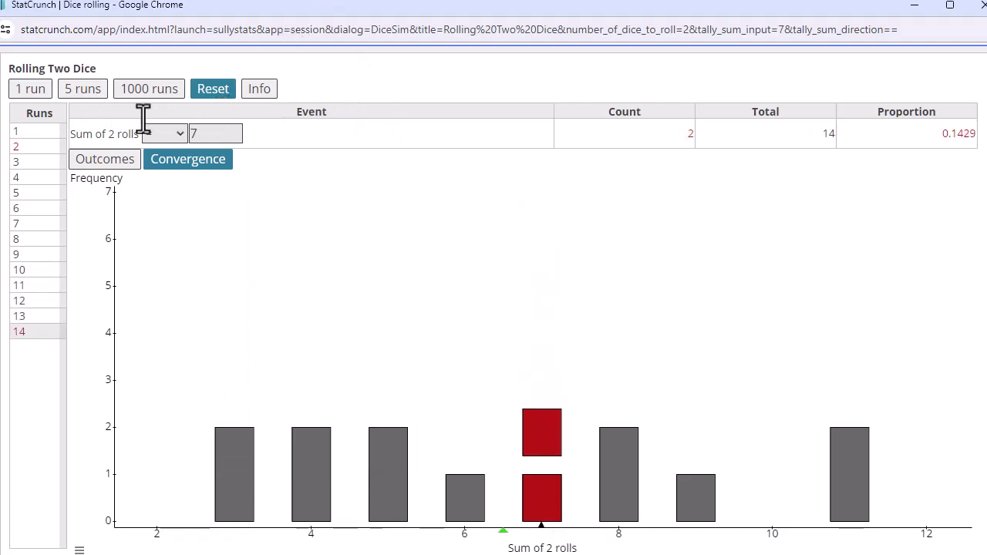
pyautogui.click(81, 93)
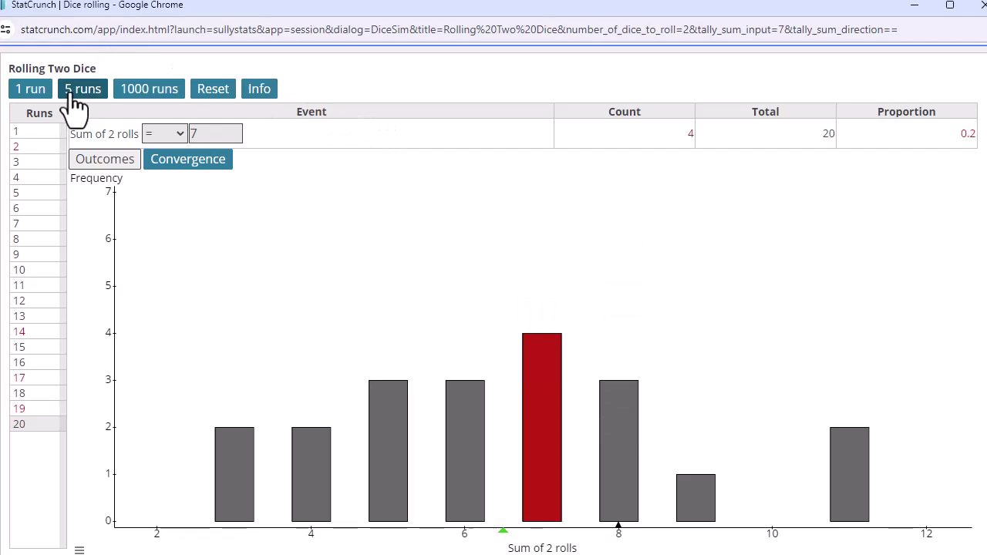
pyautogui.click(29, 89)
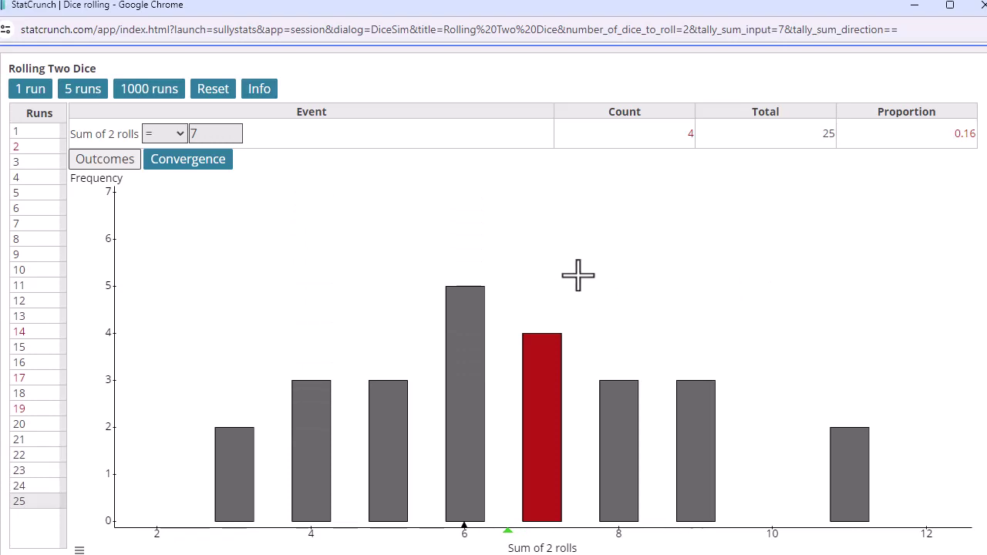
# Step: Answer part (a) with 0.17 and dismiss the Fantastic! confirmation
pyautogui.doubleClick(224, 13)
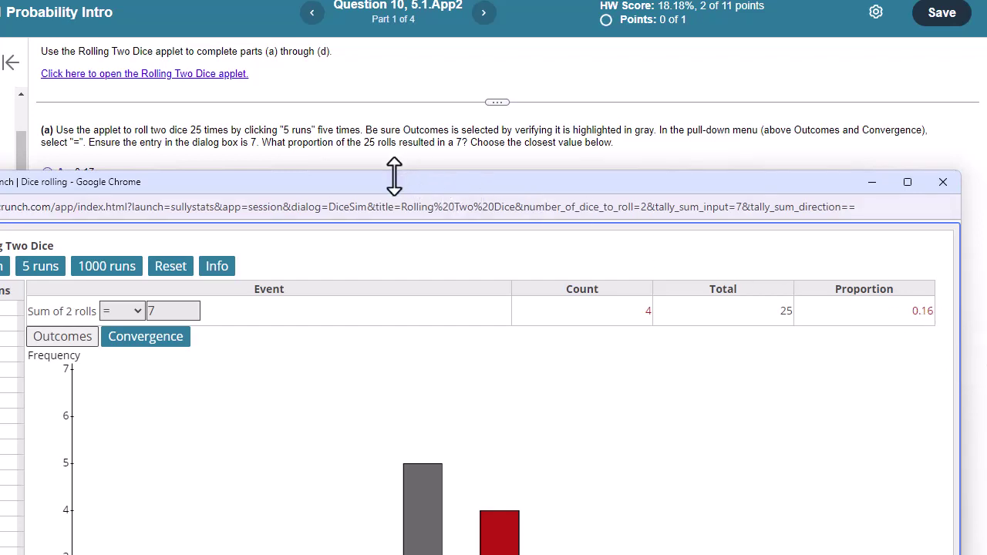
pyautogui.moveTo(397, 181); pyautogui.dragTo(438, 321)
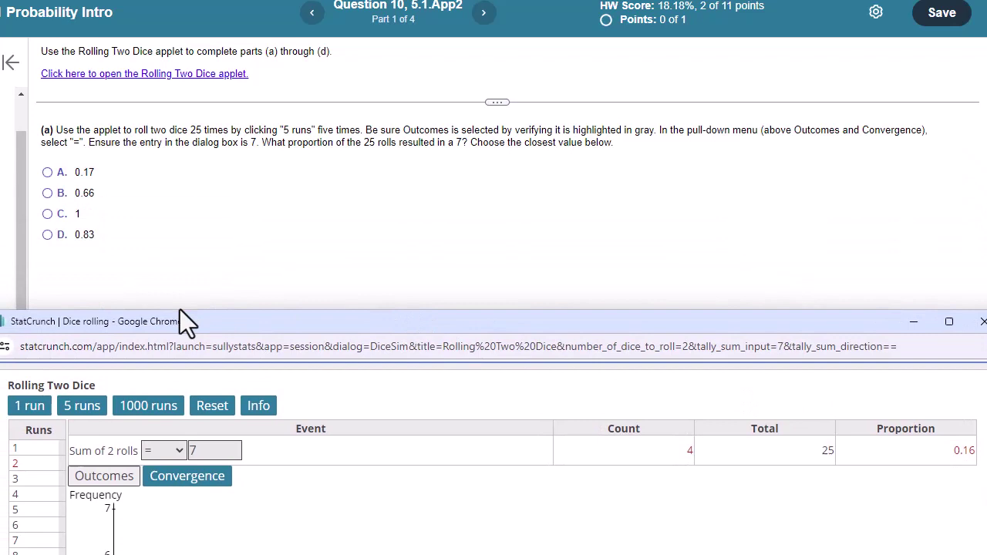
pyautogui.click(47, 173)
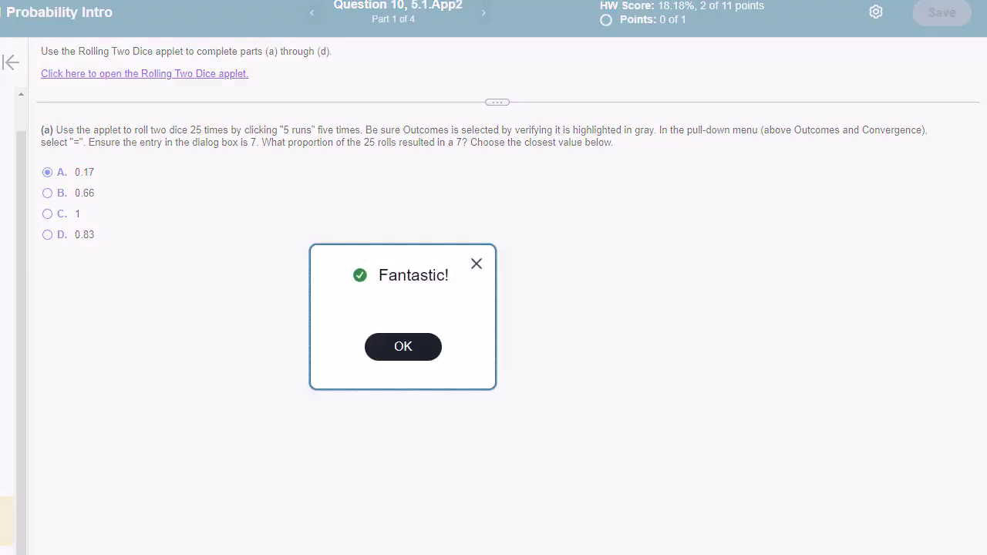
pyautogui.click(403, 348)
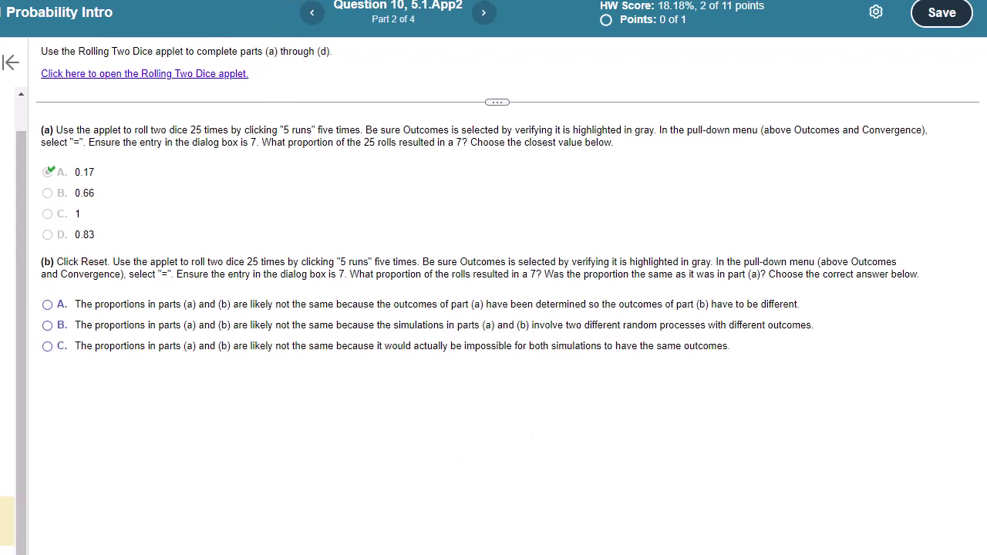
# Step: Reset the dice applet and rerun 25 rolls, yielding 7 sevens for a proportion of 0.28
pyautogui.hotkey('alt', 'Tab')
pyautogui.click(211, 406)
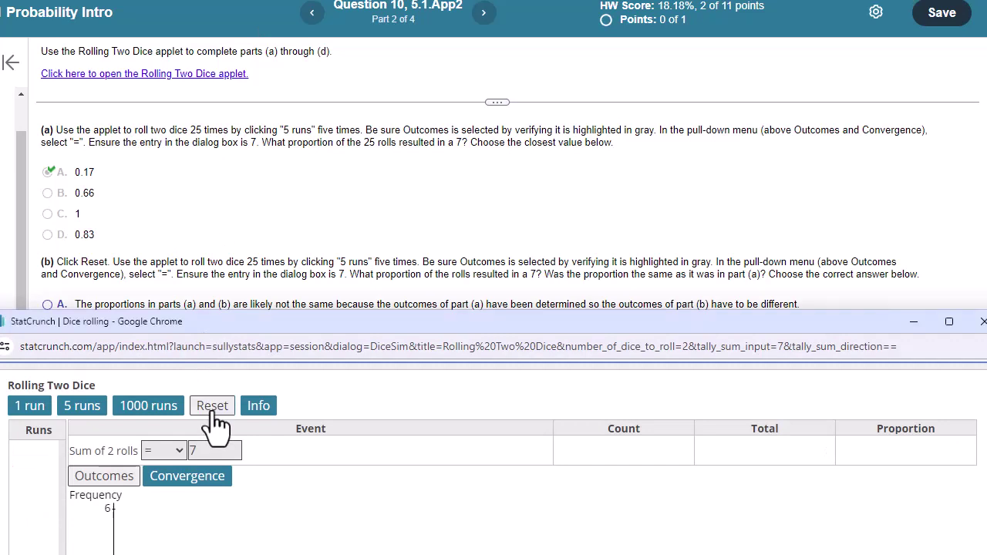
pyautogui.click(81, 409)
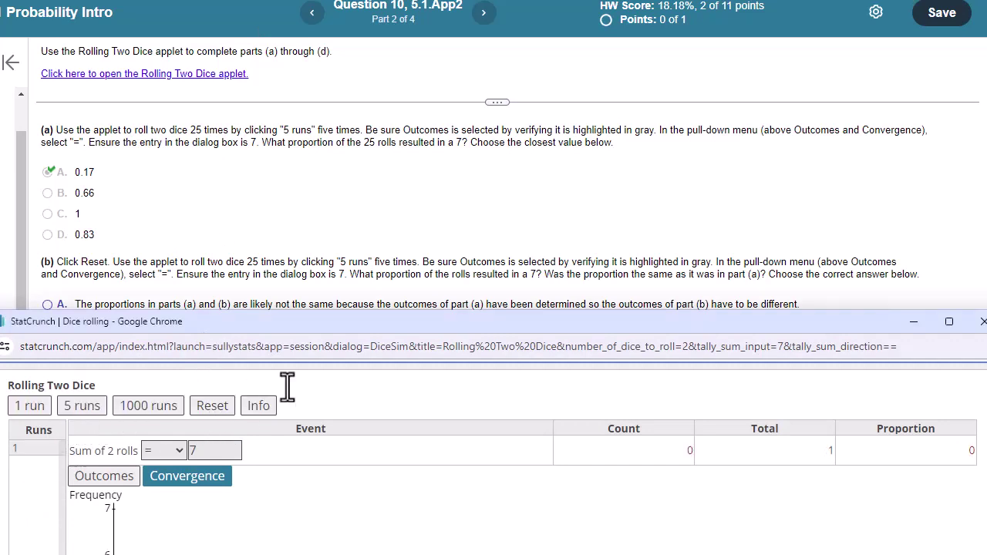
pyautogui.moveTo(435, 324); pyautogui.dragTo(441, 1)
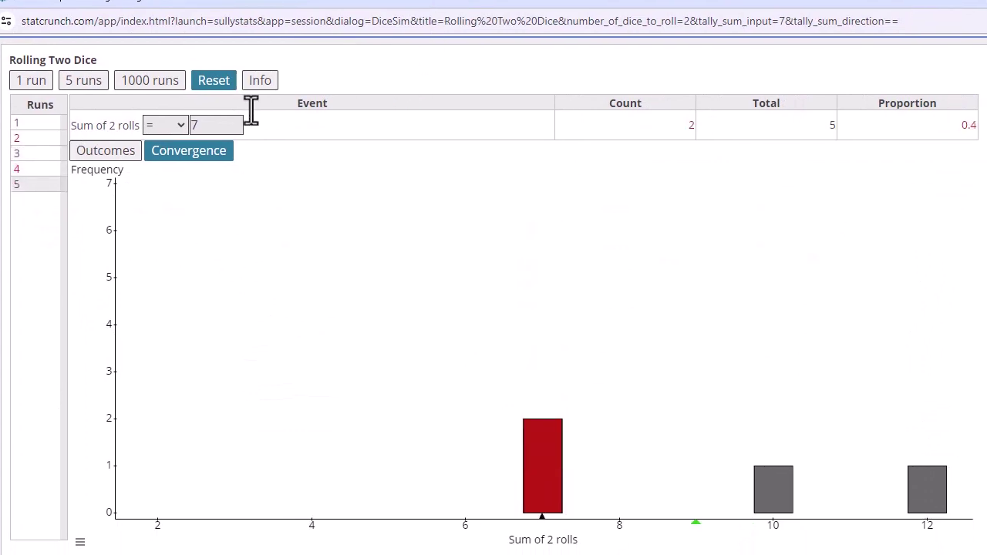
pyautogui.click(83, 84)
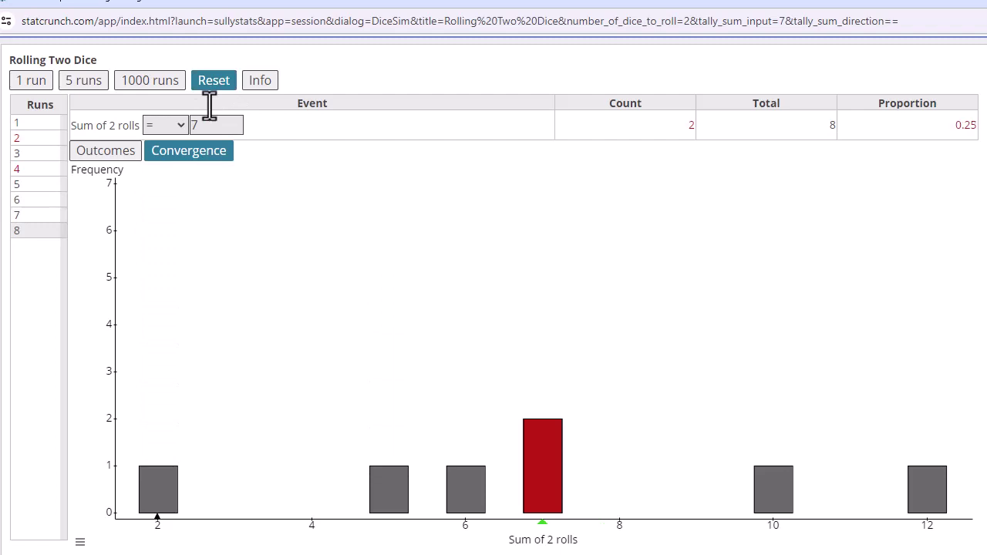
pyautogui.click(93, 89)
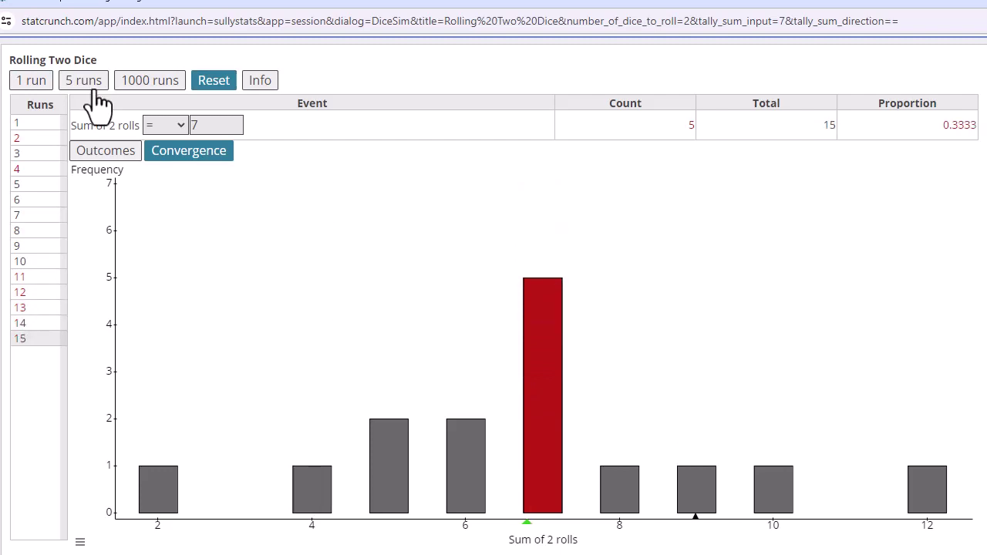
pyautogui.click(94, 89)
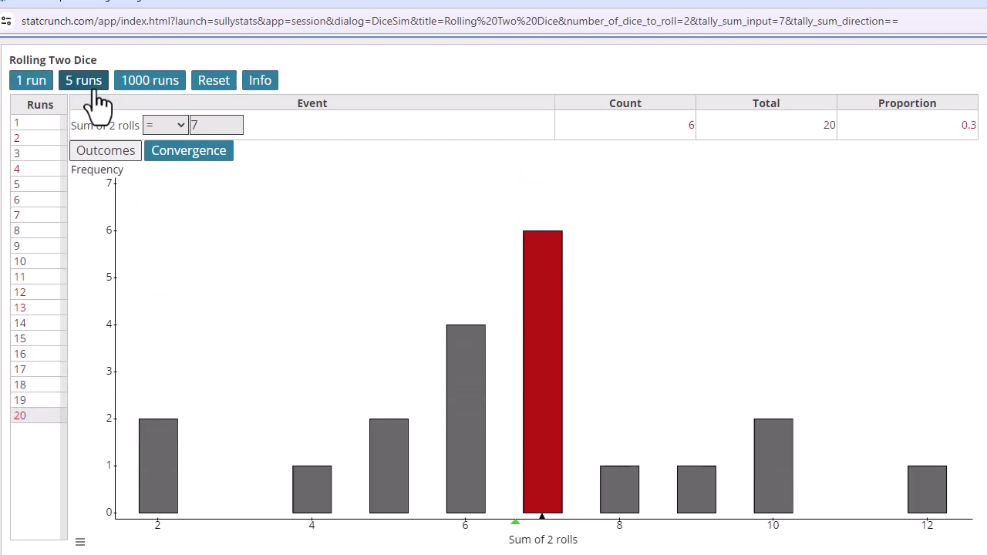
pyautogui.click(95, 89)
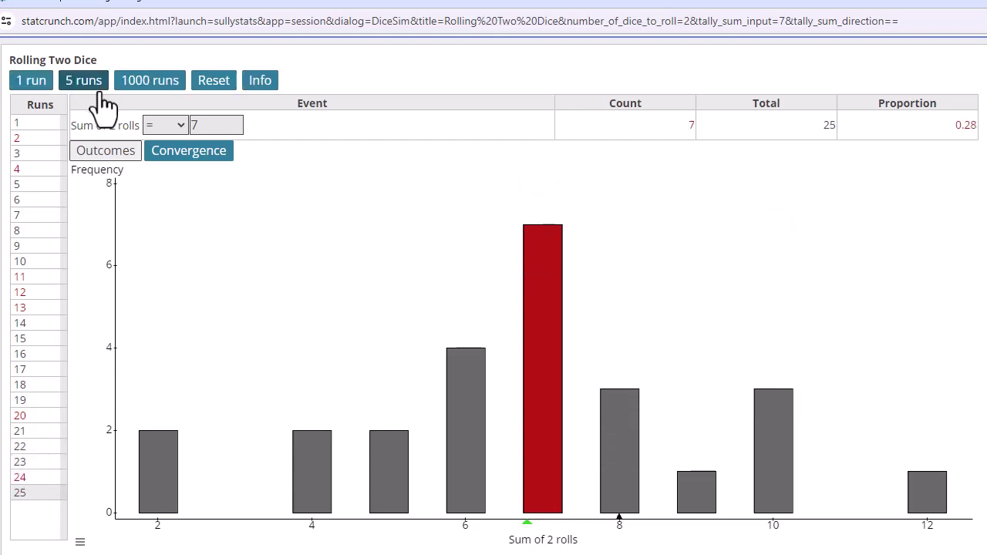
pyautogui.moveTo(333, 10); pyautogui.dragTo(494, 554)
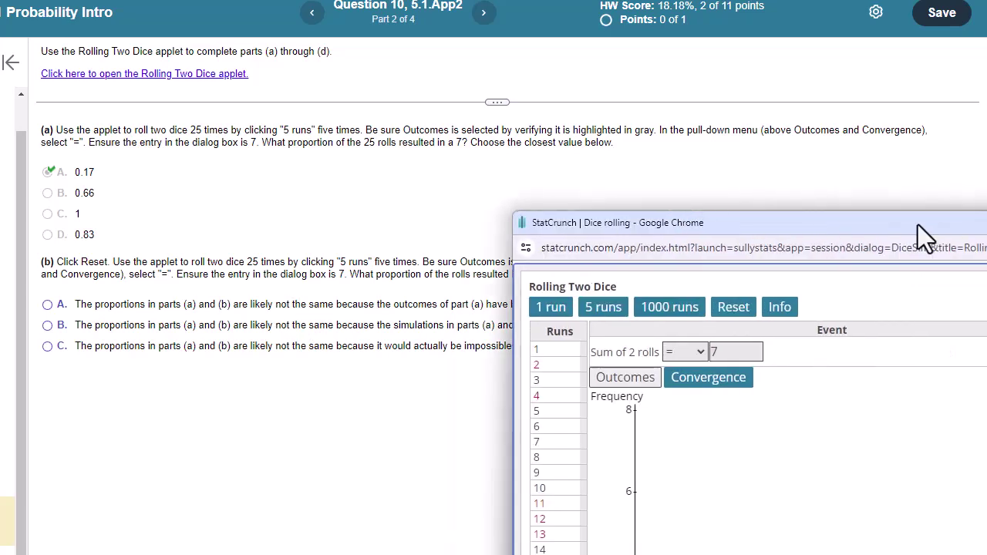
# Step: Reposition the applet window to compare its Proportion column with the part (b) question
pyautogui.moveTo(917, 224); pyautogui.dragTo(985, 231)
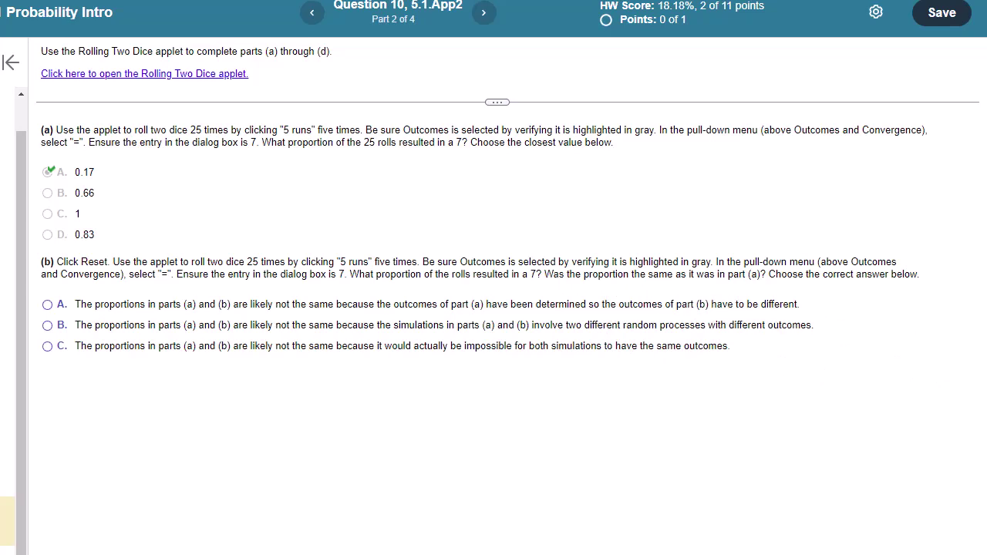
pyautogui.moveTo(650, 80); pyautogui.dragTo(448, 39)
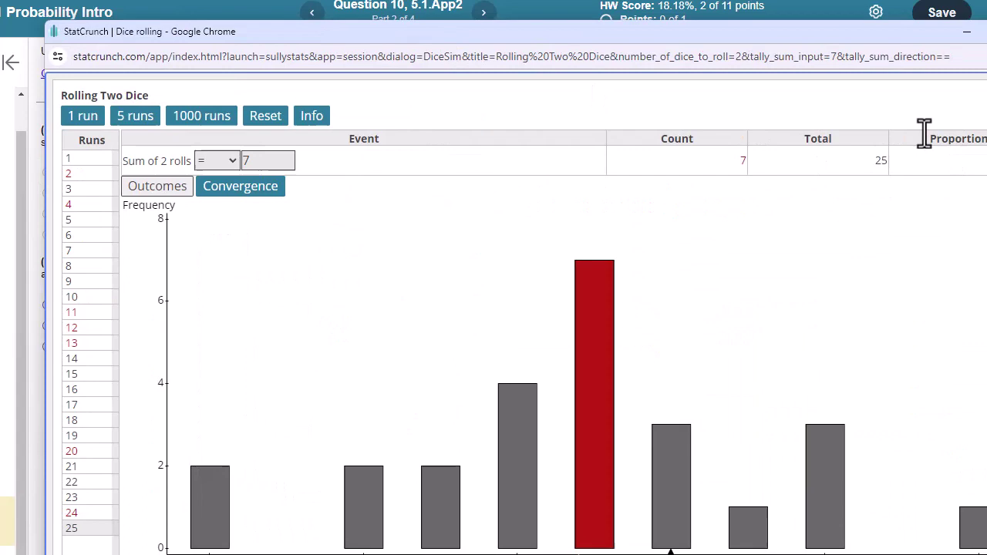
pyautogui.moveTo(805, 43); pyautogui.dragTo(659, 42)
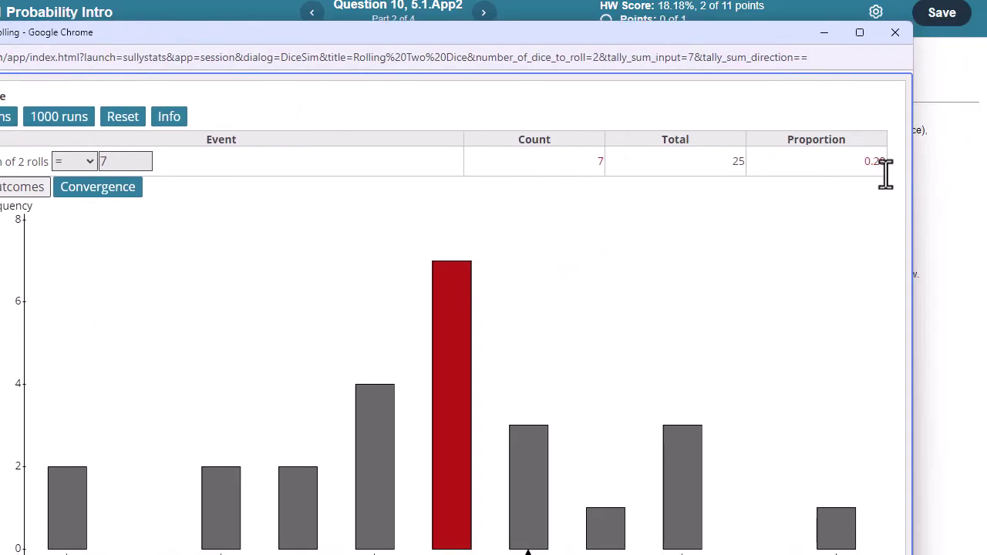
pyautogui.moveTo(601, 43); pyautogui.dragTo(986, 178)
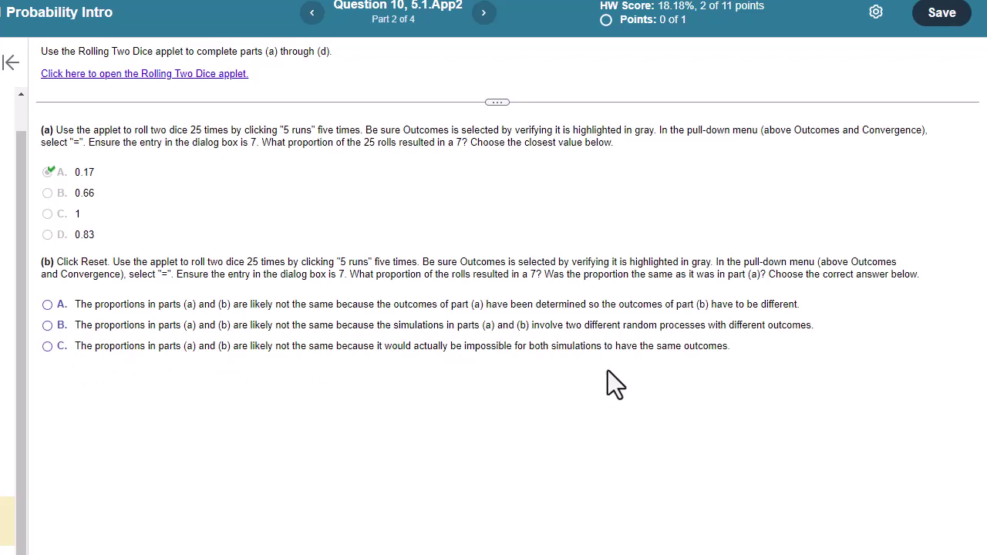
# Step: Answer part (b) with option B, two different random processes, and dismiss the Excellent! feedback
pyautogui.click(47, 325)
pyautogui.click(47, 326)
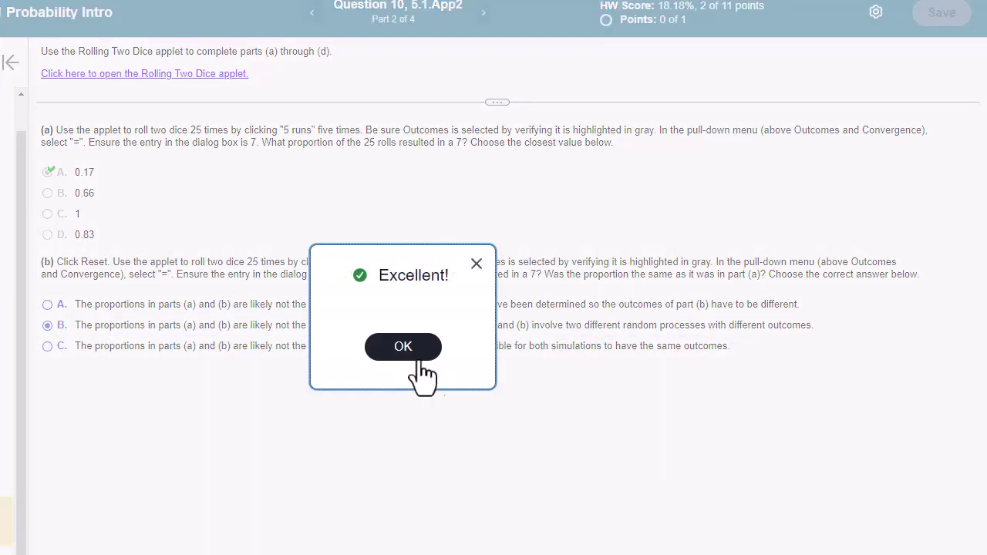
pyautogui.click(423, 360)
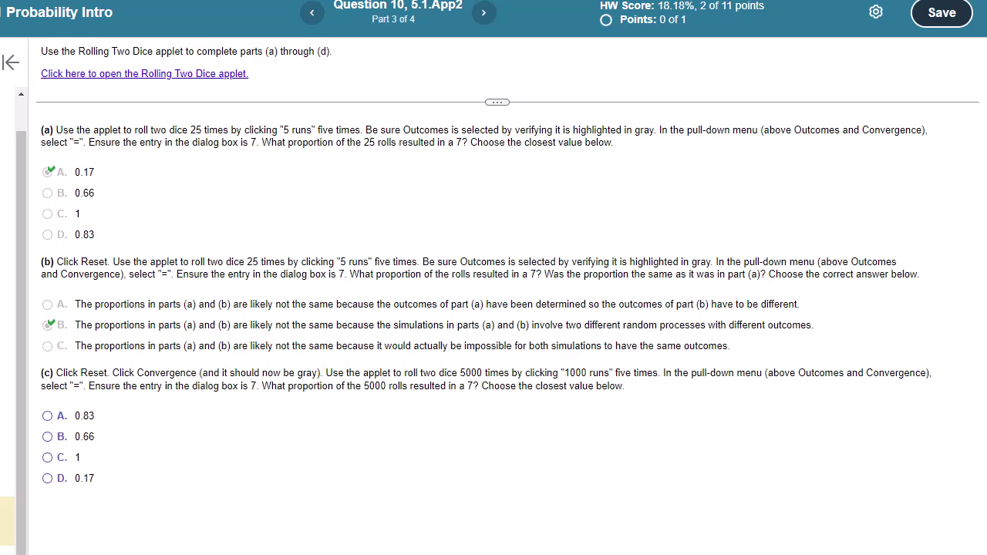
# Step: Reset the applet, switch to Convergence, and roll 5000 times, giving 893 sevens (0.1786)
pyautogui.hotkey('alt', 'Tab')
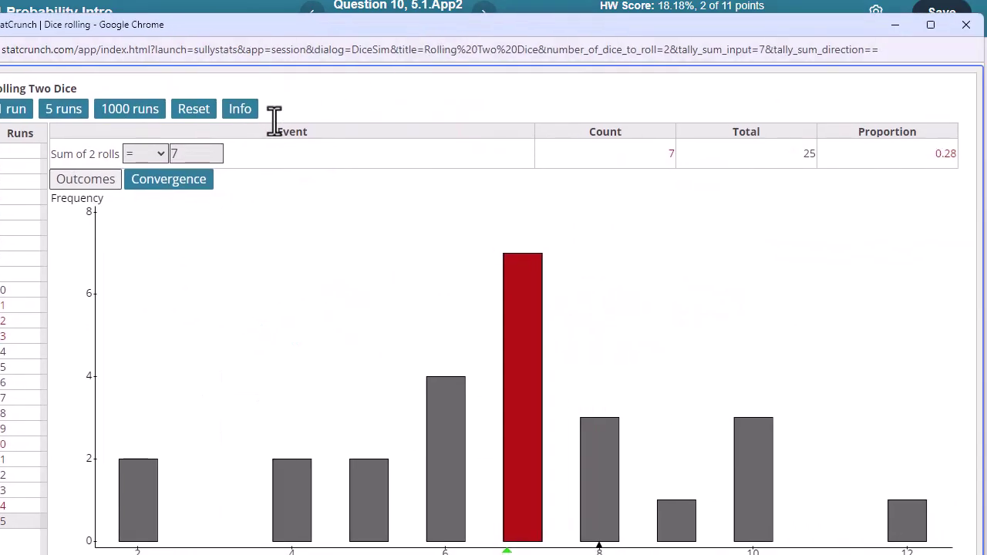
pyautogui.click(193, 116)
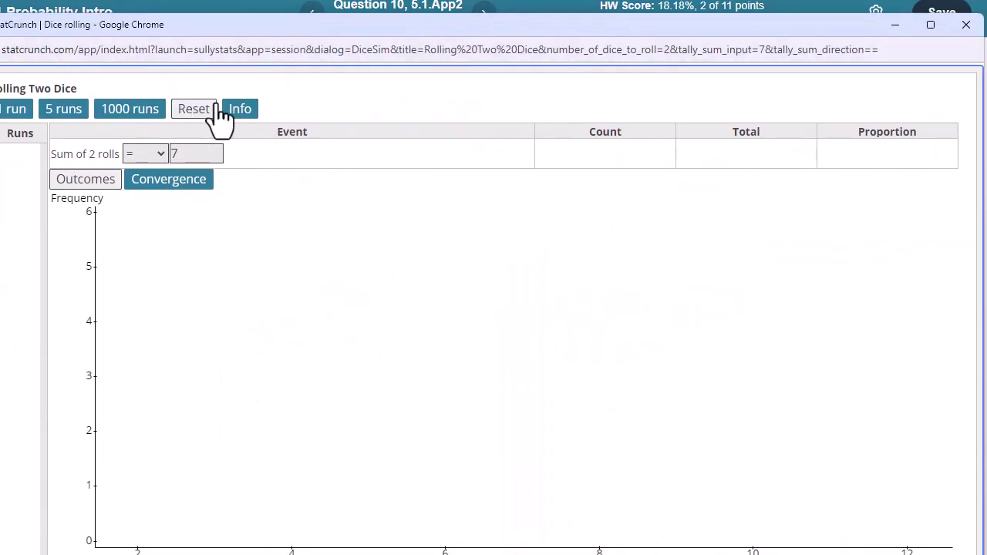
pyautogui.click(156, 185)
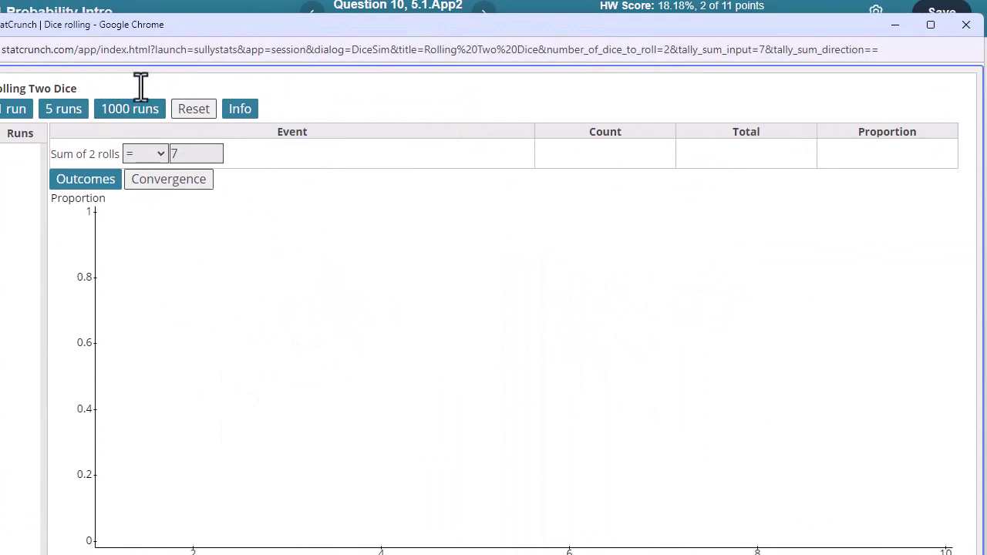
pyautogui.click(132, 116)
pyautogui.click(131, 115)
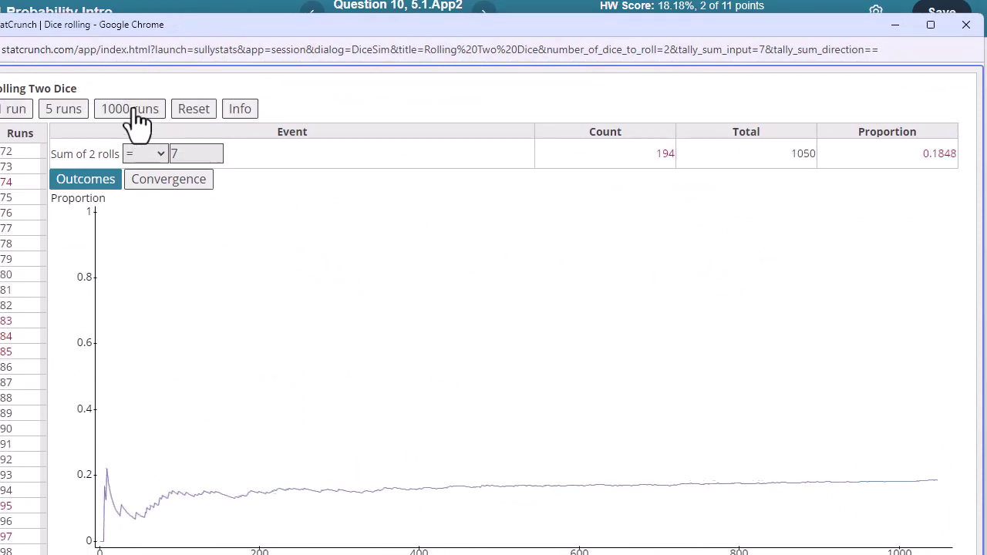
pyautogui.click(135, 116)
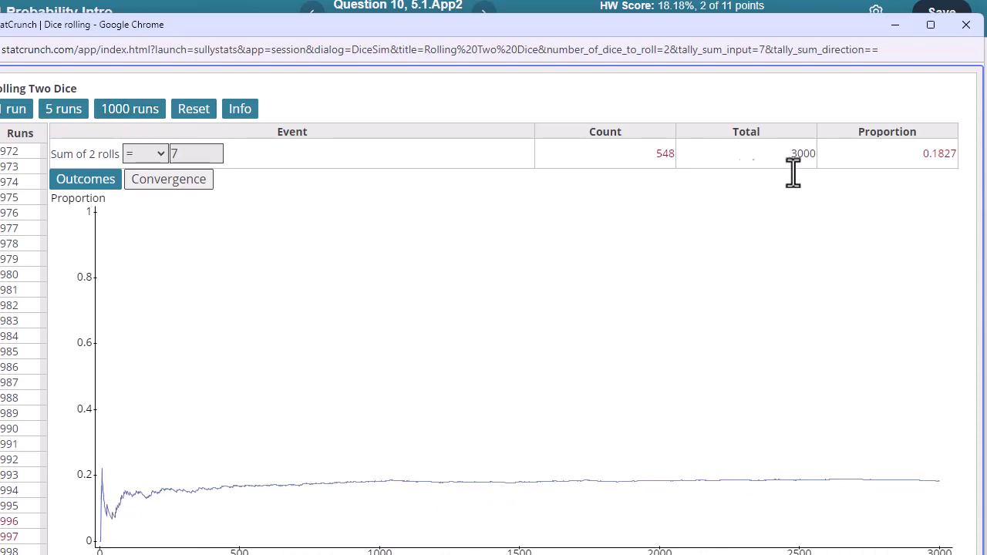
pyautogui.click(128, 114)
pyautogui.click(128, 114)
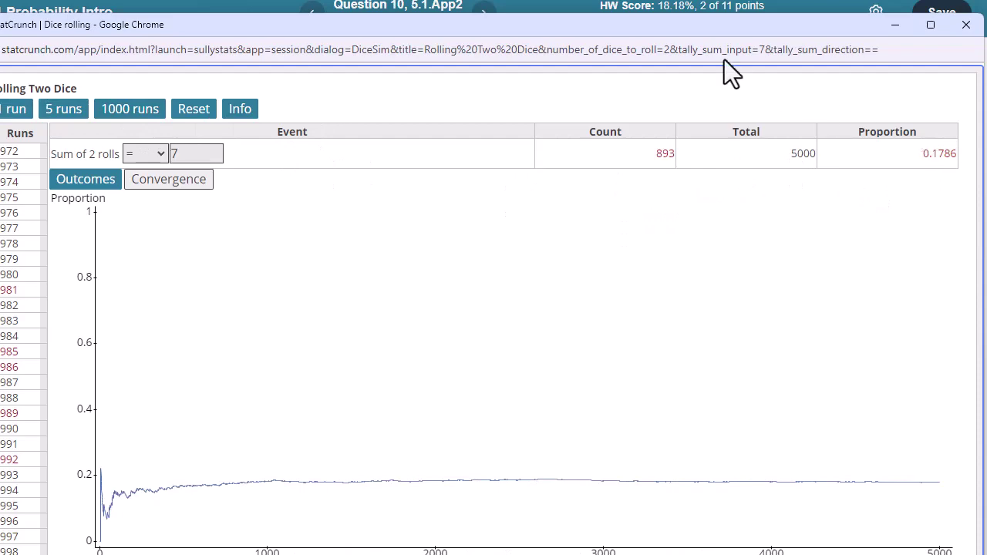
pyautogui.hotkey('ctrl', 'w')
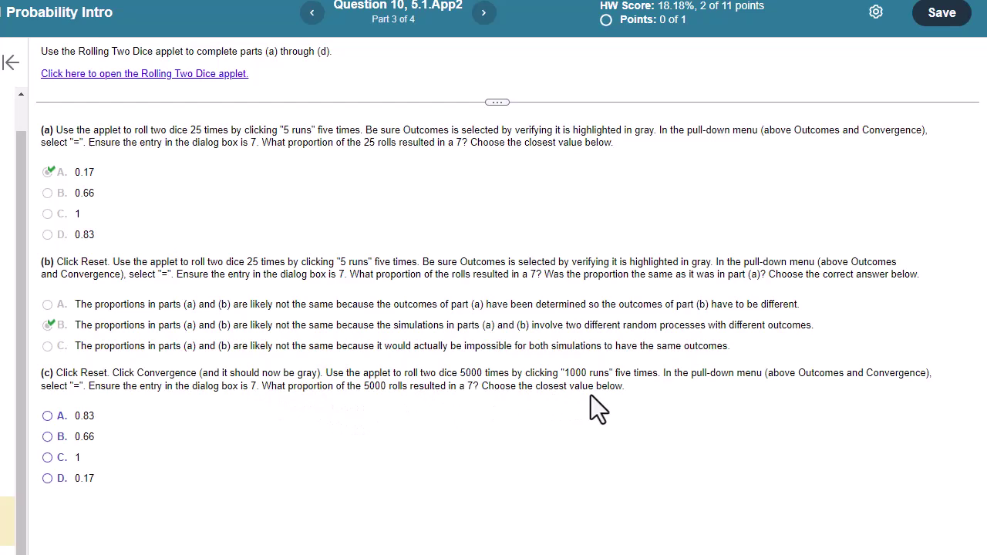
# Step: Read the 5000-roll proportion in the applet, then answer part (c) with 0.17
pyautogui.hotkey('alt', 'Tab')
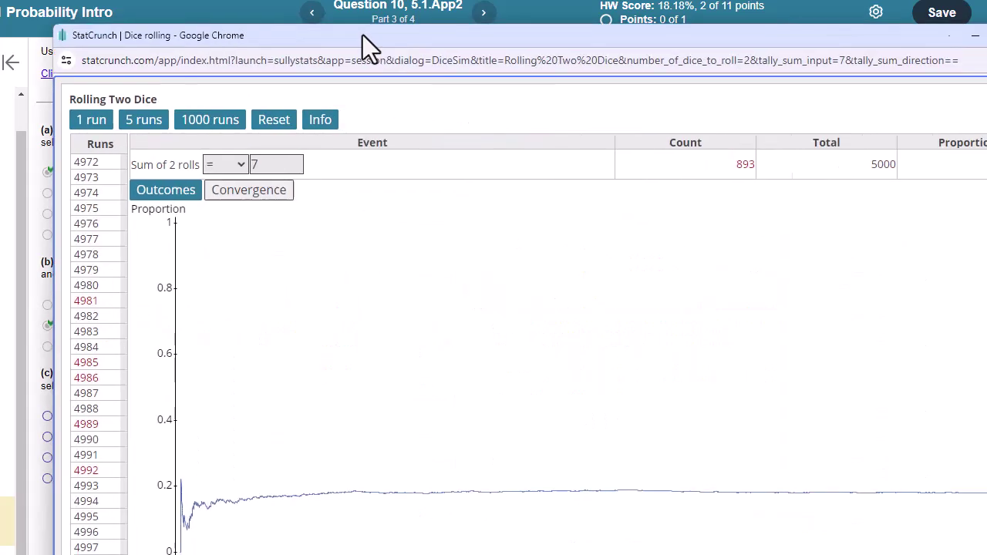
pyautogui.moveTo(362, 35); pyautogui.dragTo(202, 15)
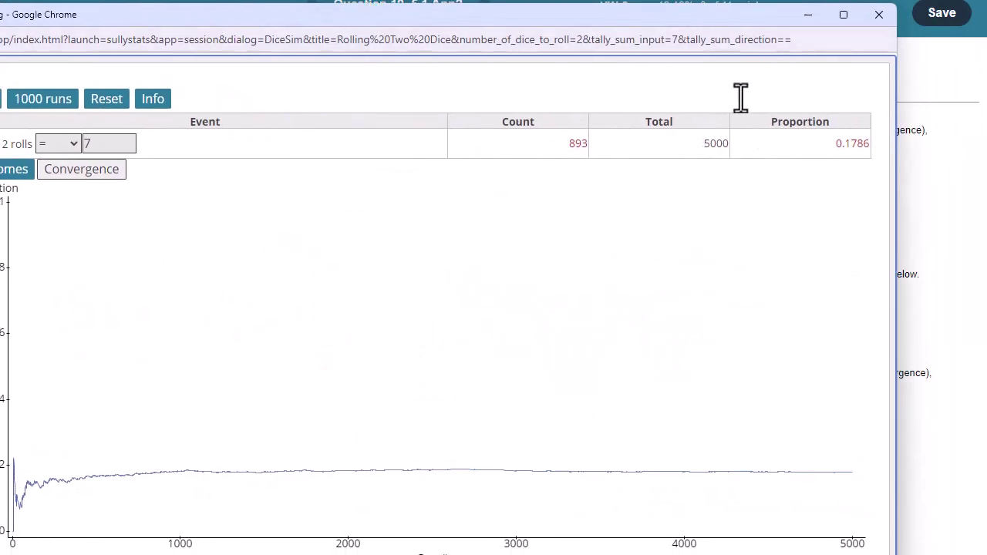
pyautogui.moveTo(578, 20); pyautogui.dragTo(937, 30)
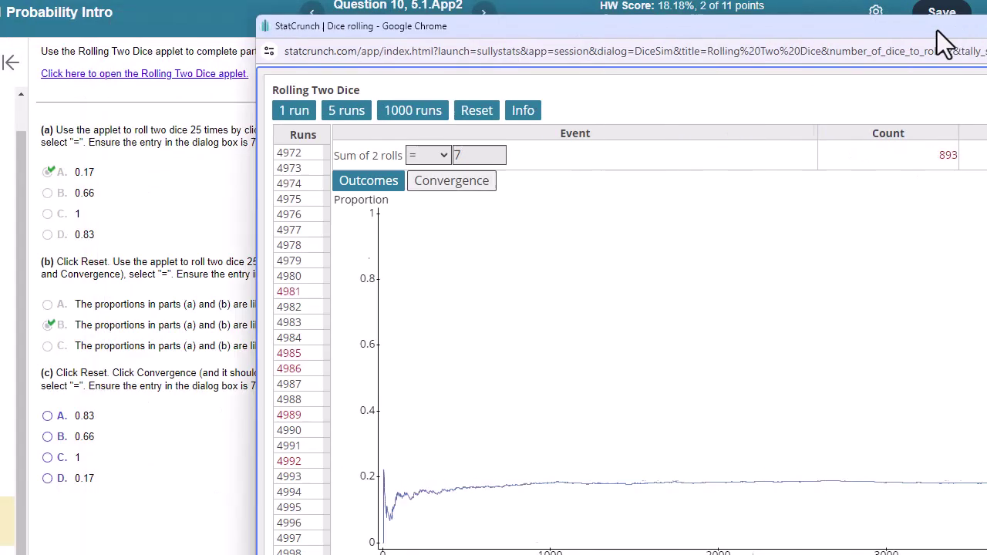
pyautogui.hotkey('alt', 'Tab')
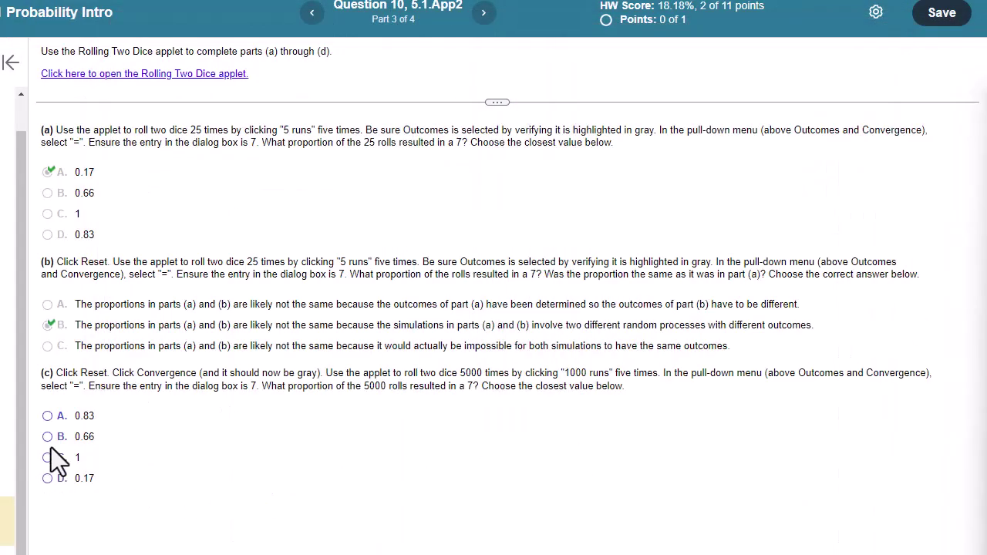
pyautogui.click(47, 479)
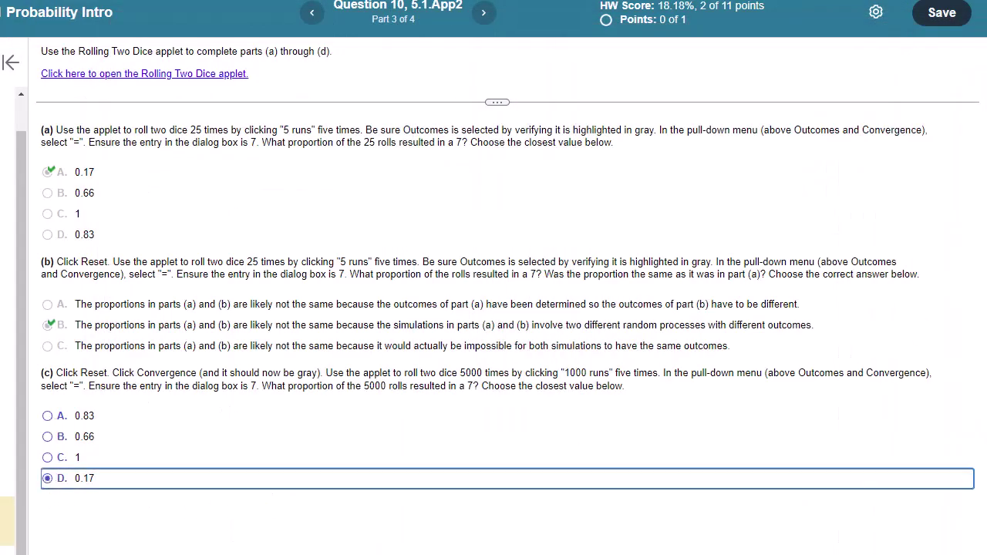
pyautogui.click(794, 543)
pyautogui.click(409, 348)
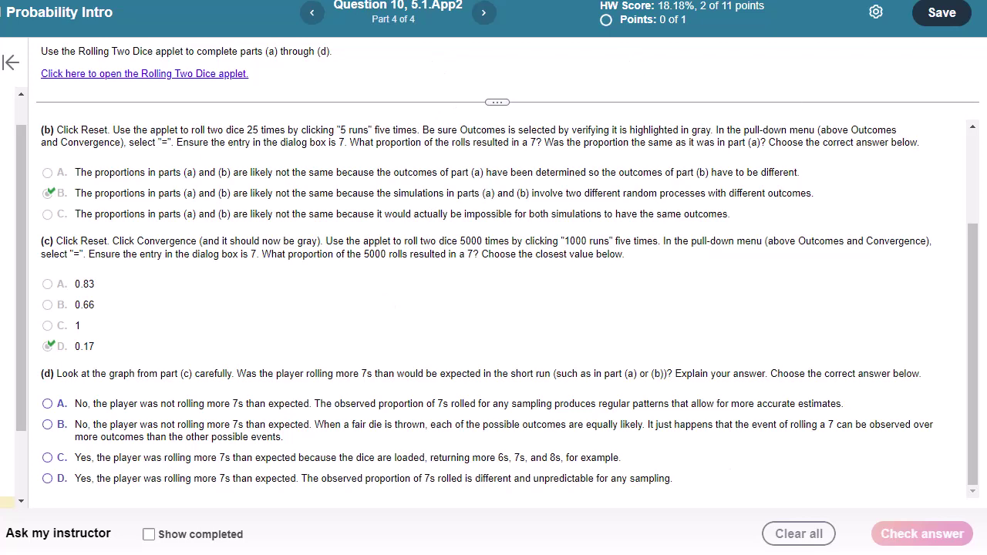
pyautogui.hotkey('alt', 'Tab')
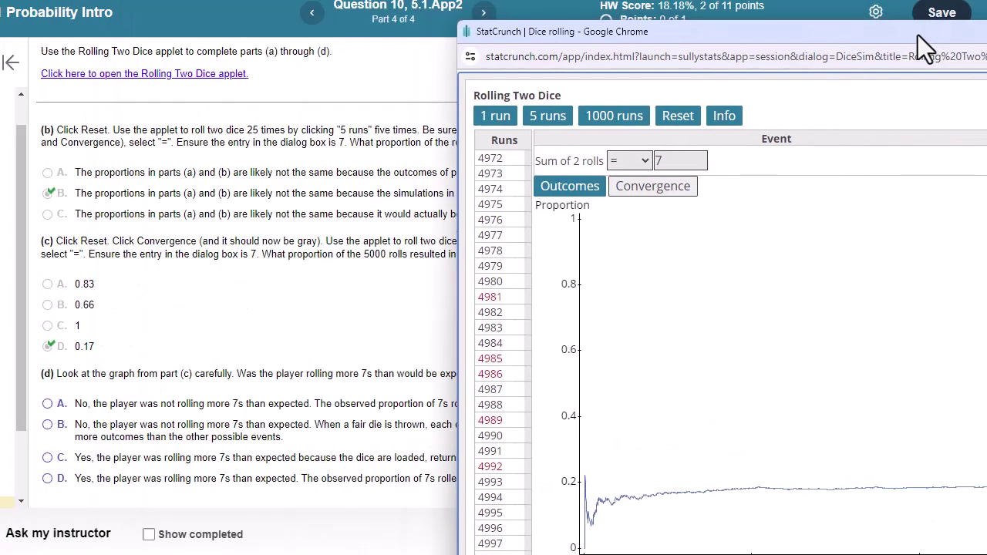
pyautogui.click(802, 40)
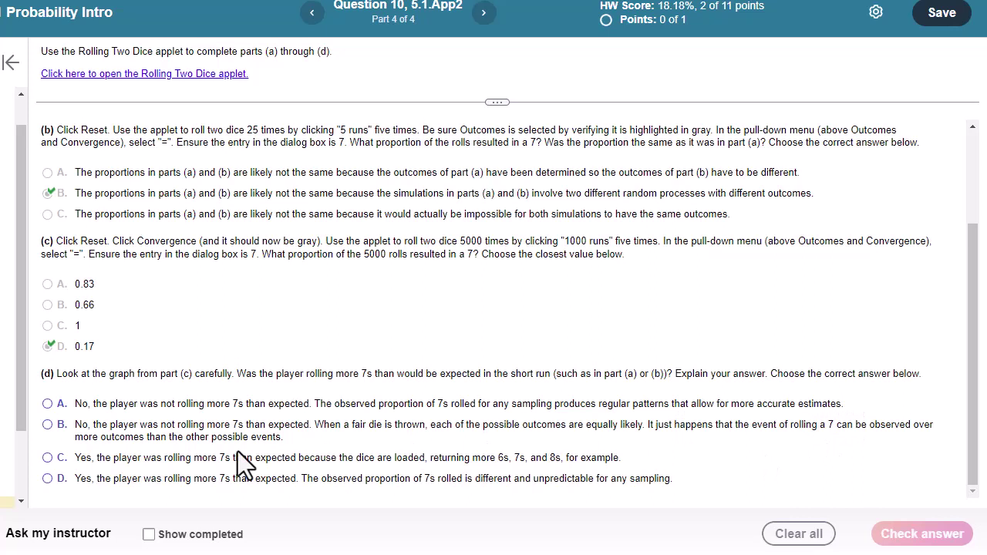
# Step: Answer part (d) with option B and close the feedback, raising the score to 3 of 11
pyautogui.click(47, 425)
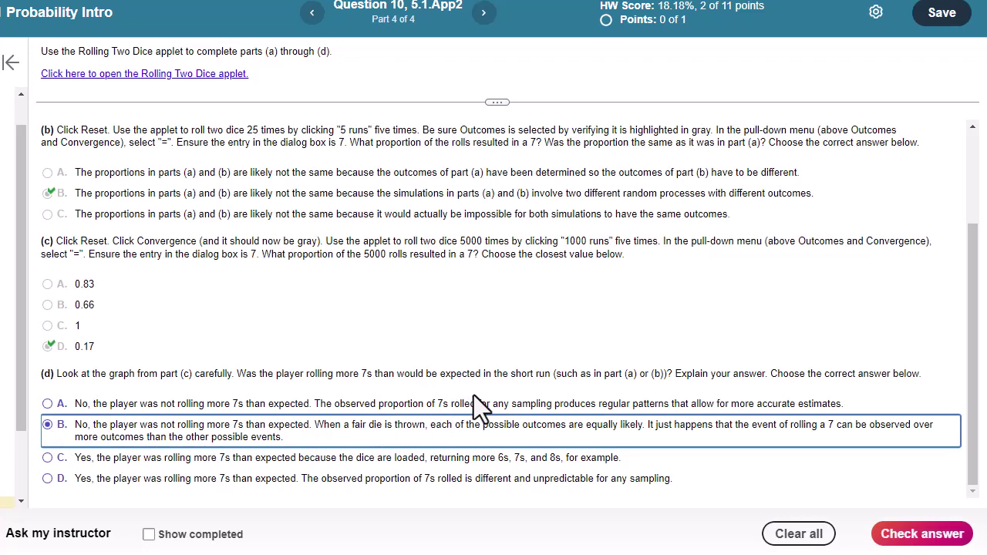
pyautogui.click(964, 538)
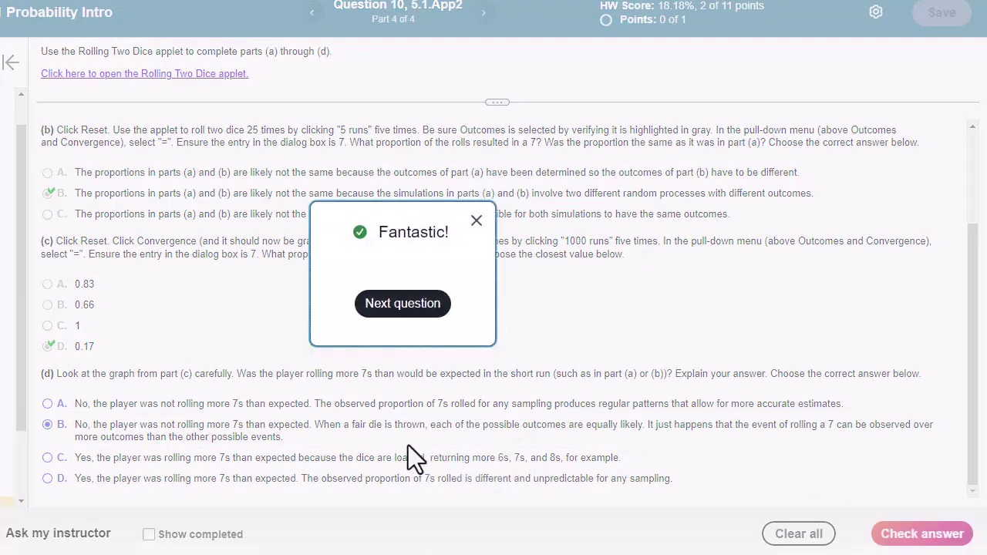
pyautogui.click(475, 222)
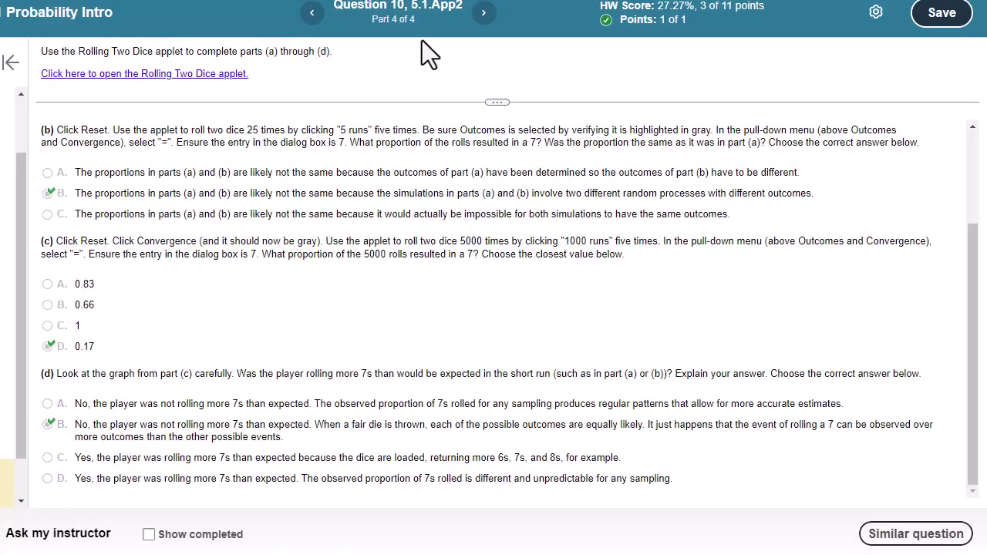